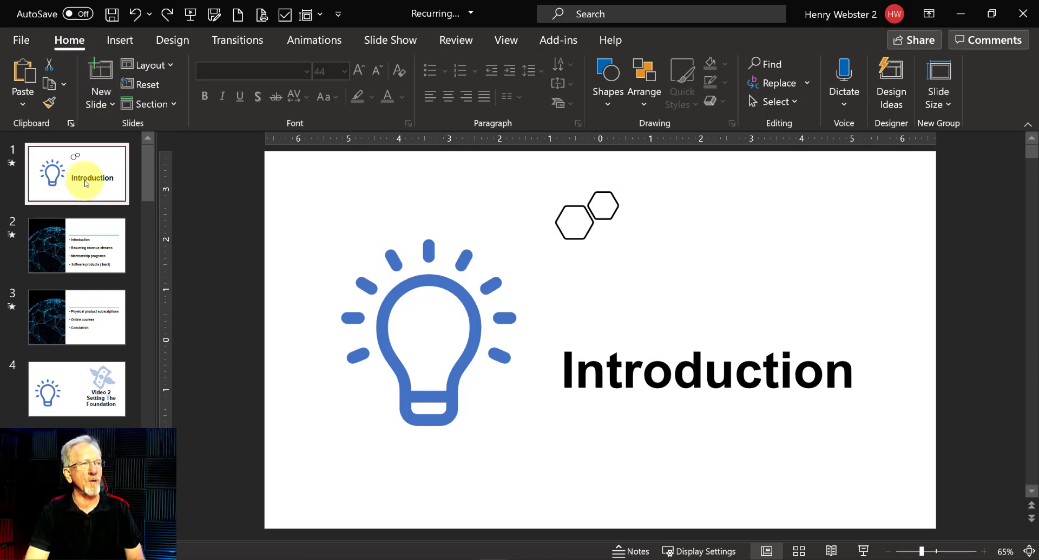
Preview the Video 2, 3, 5, 6 and 7 section slides, then return to the Introduction slide.
{"action": "left_click", "coordinate": [82, 393]}
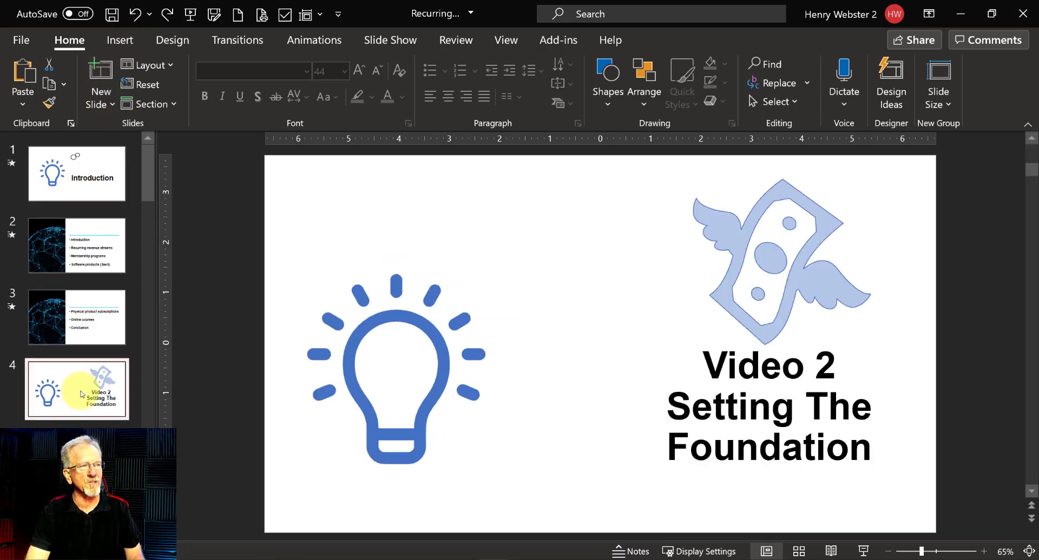
{"action": "scroll", "coordinate": [81, 387], "scroll_direction": "down", "scroll_amount": 7}
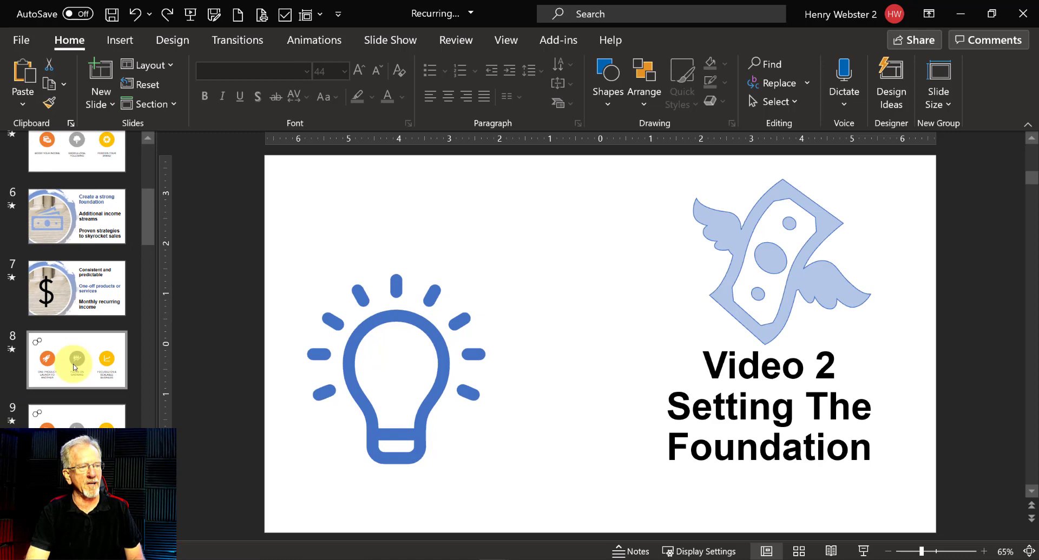
{"action": "left_click", "coordinate": [76, 315]}
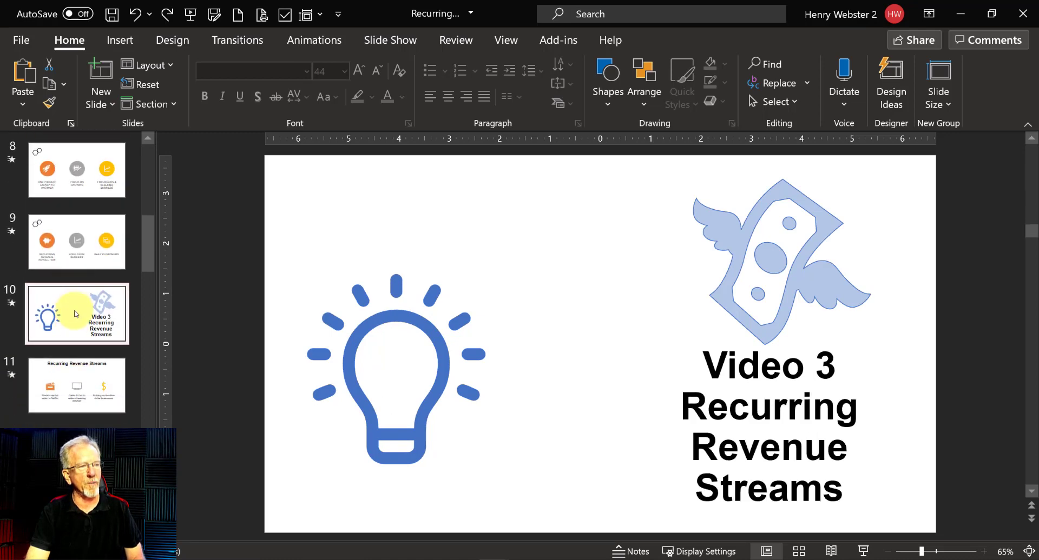
{"action": "scroll", "coordinate": [76, 315], "scroll_direction": "down", "scroll_amount": 6}
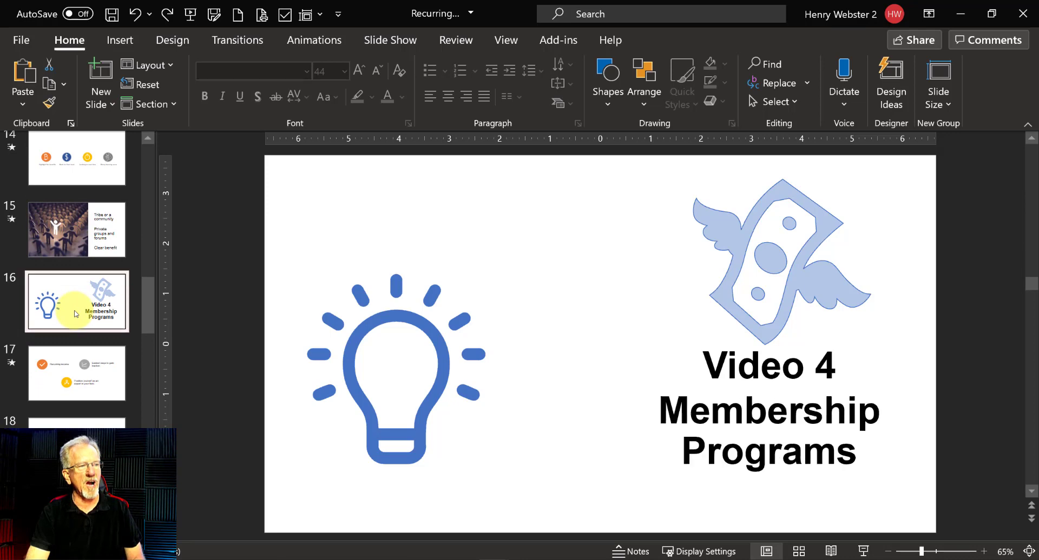
{"action": "scroll", "coordinate": [77, 315], "scroll_direction": "down", "scroll_amount": 5}
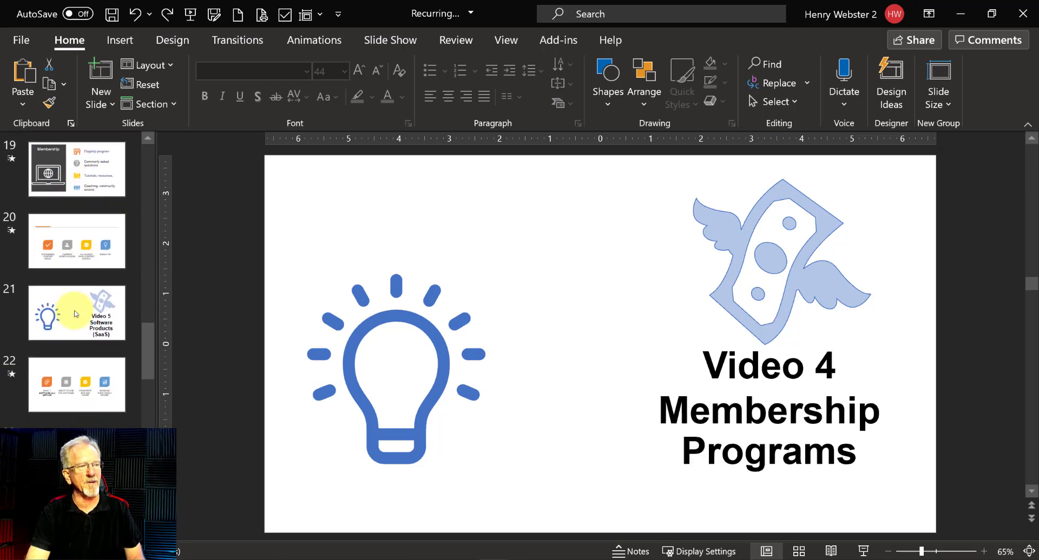
{"action": "left_click", "coordinate": [75, 314]}
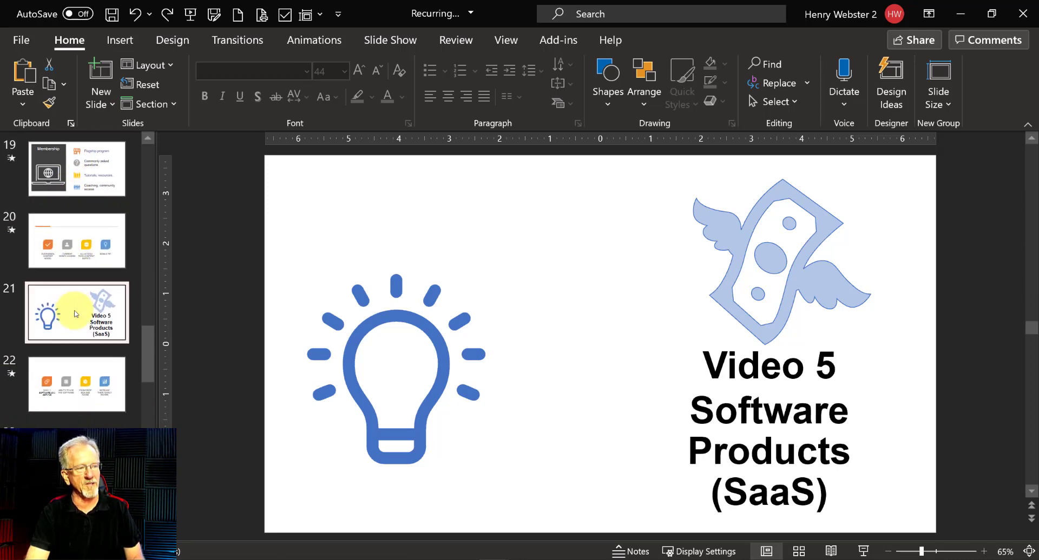
{"action": "scroll", "coordinate": [76, 313], "scroll_direction": "down", "scroll_amount": 4}
{"action": "left_click", "coordinate": [80, 279]}
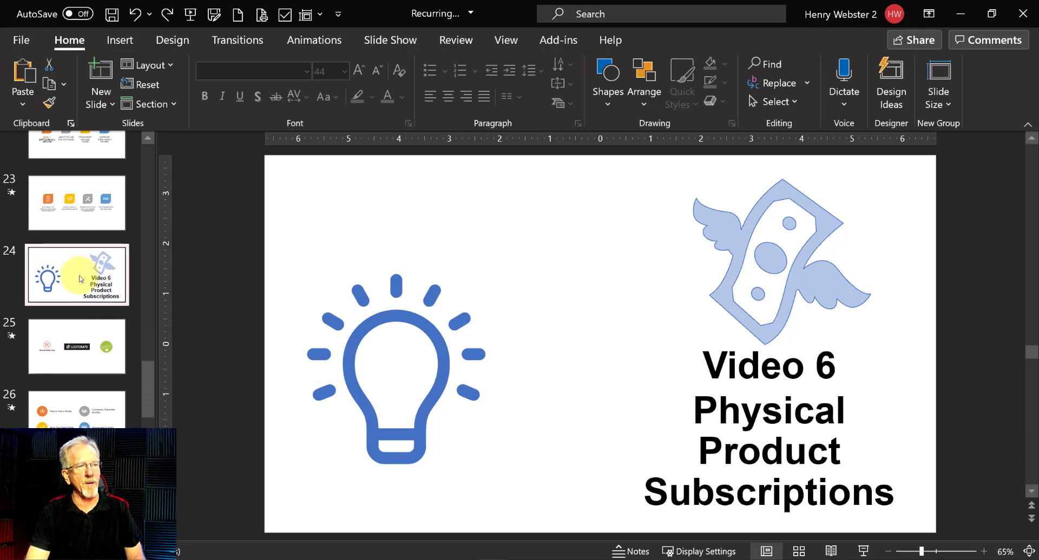
{"action": "scroll", "coordinate": [80, 280], "scroll_direction": "down", "scroll_amount": 3}
{"action": "left_click", "coordinate": [78, 339]}
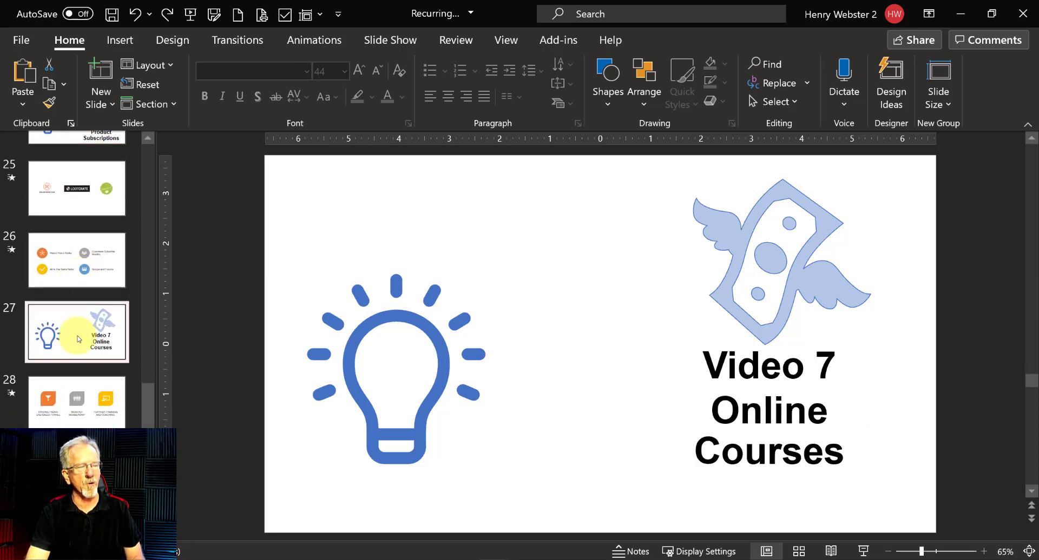
{"action": "scroll", "coordinate": [78, 339], "scroll_direction": "down", "scroll_amount": 5}
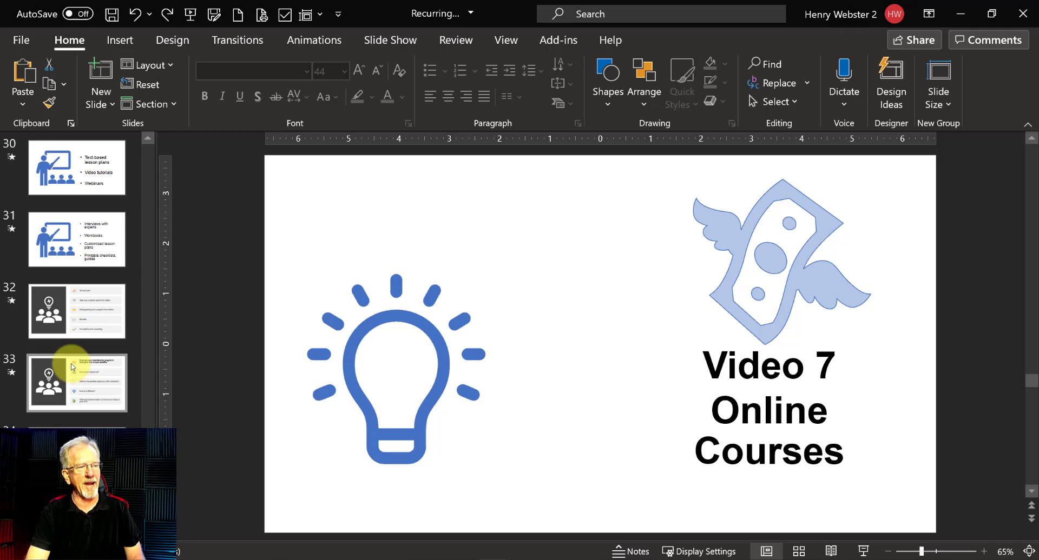
{"action": "scroll", "coordinate": [72, 368], "scroll_direction": "down", "scroll_amount": 4}
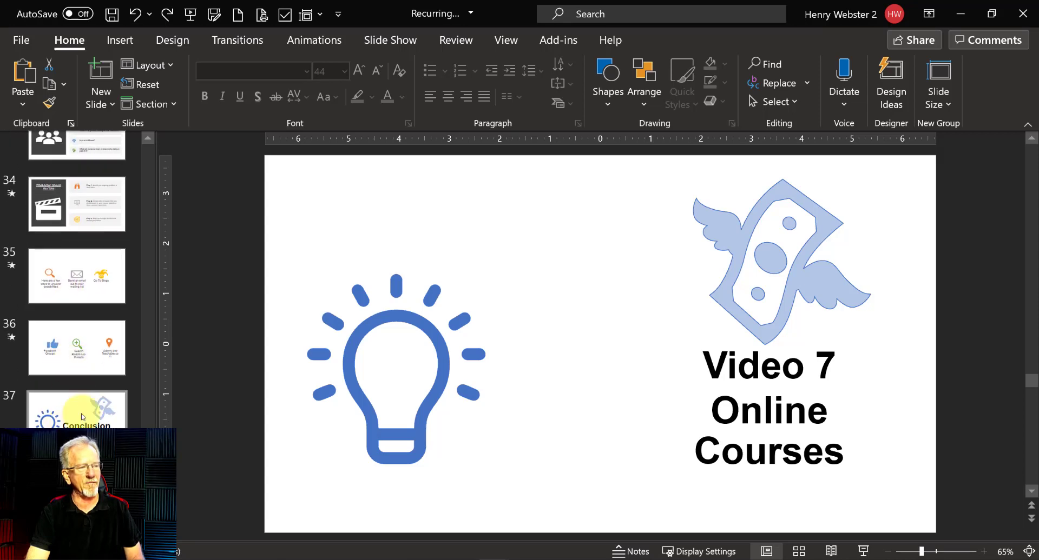
{"action": "left_click_drag", "start_coordinate": [147, 436], "coordinate": [157, 167]}
{"action": "left_click", "coordinate": [76, 194]}
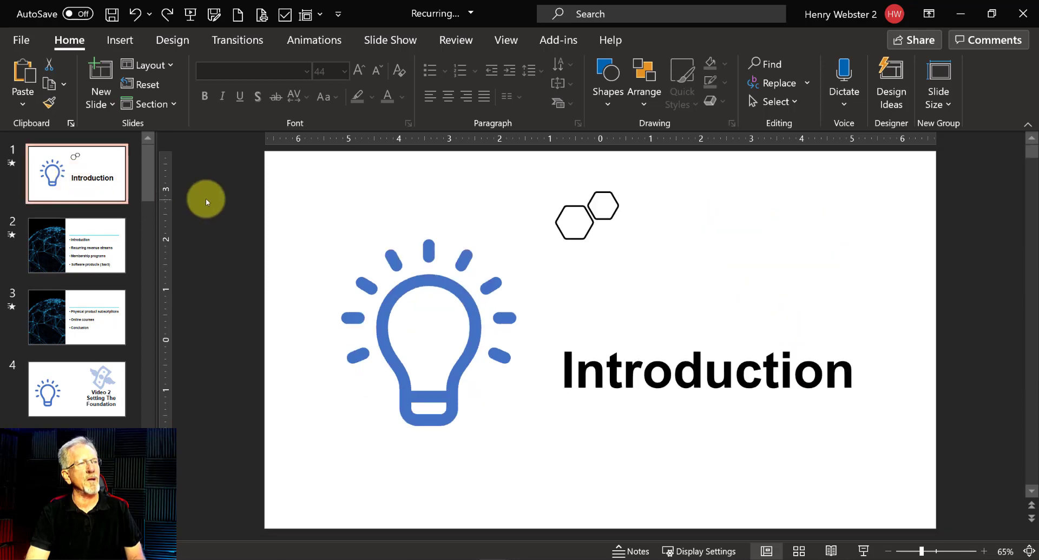
Start a Summary Zoom and check the Introduction, Video 2 and Video 3 slides.
{"action": "left_click", "coordinate": [126, 42]}
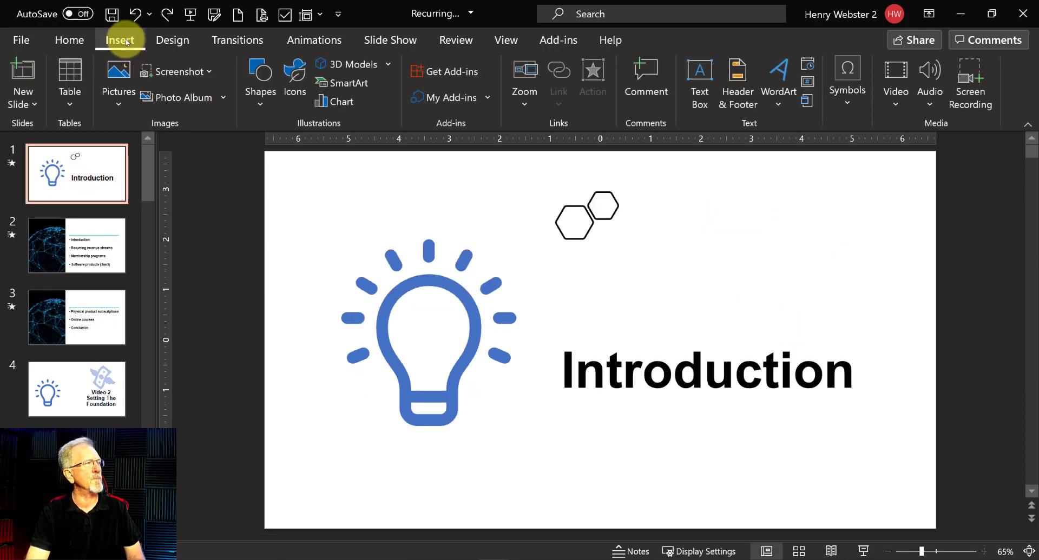
{"action": "left_click", "coordinate": [524, 106]}
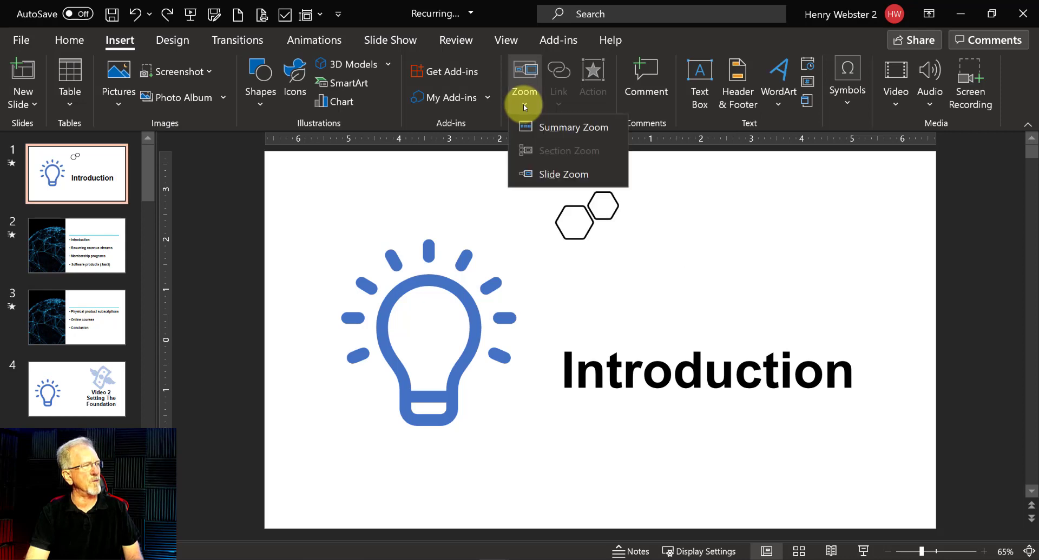
{"action": "left_click", "coordinate": [553, 129]}
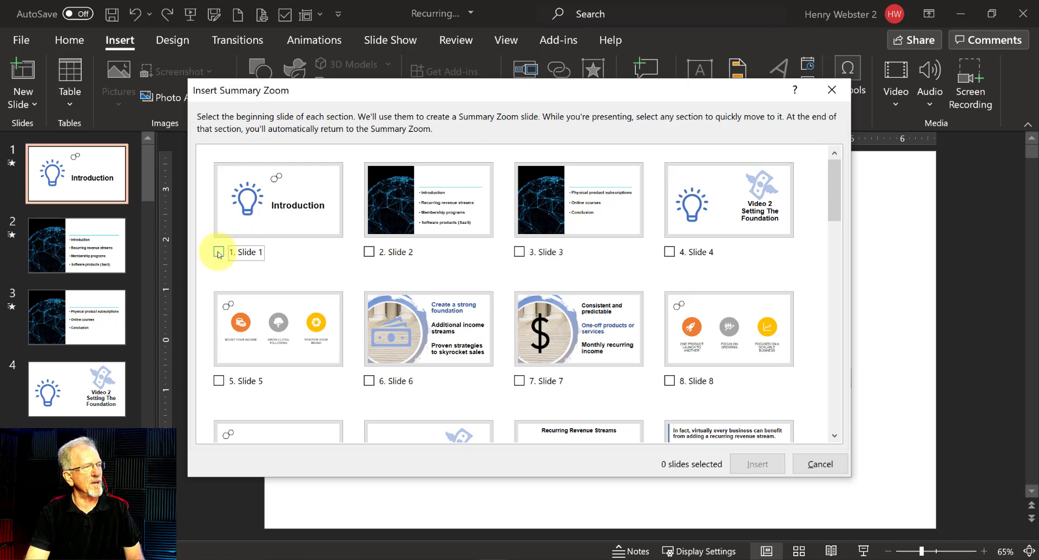
{"action": "left_click", "coordinate": [218, 253]}
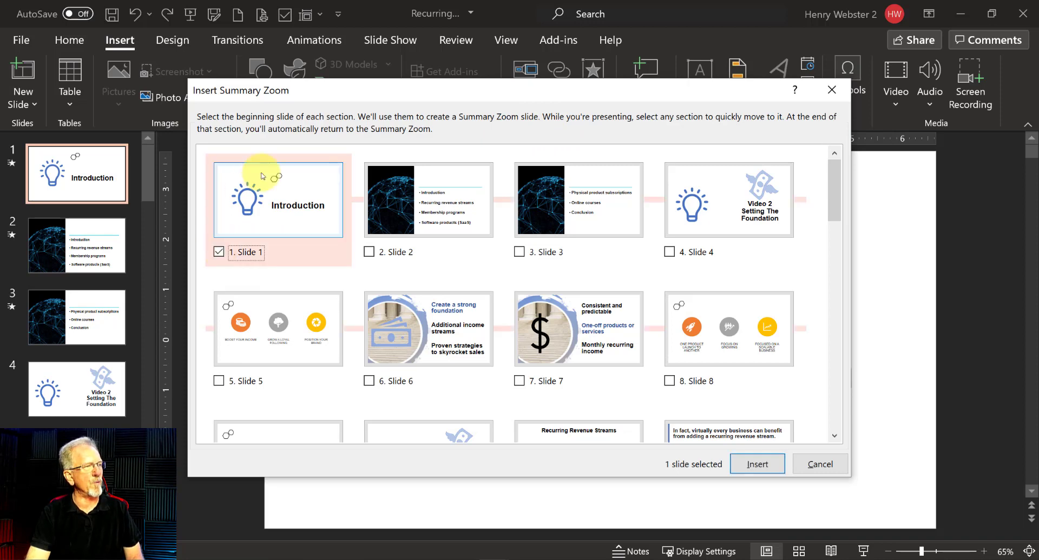
{"action": "left_click", "coordinate": [669, 253]}
{"action": "scroll", "coordinate": [671, 252], "scroll_direction": "down", "scroll_amount": 3}
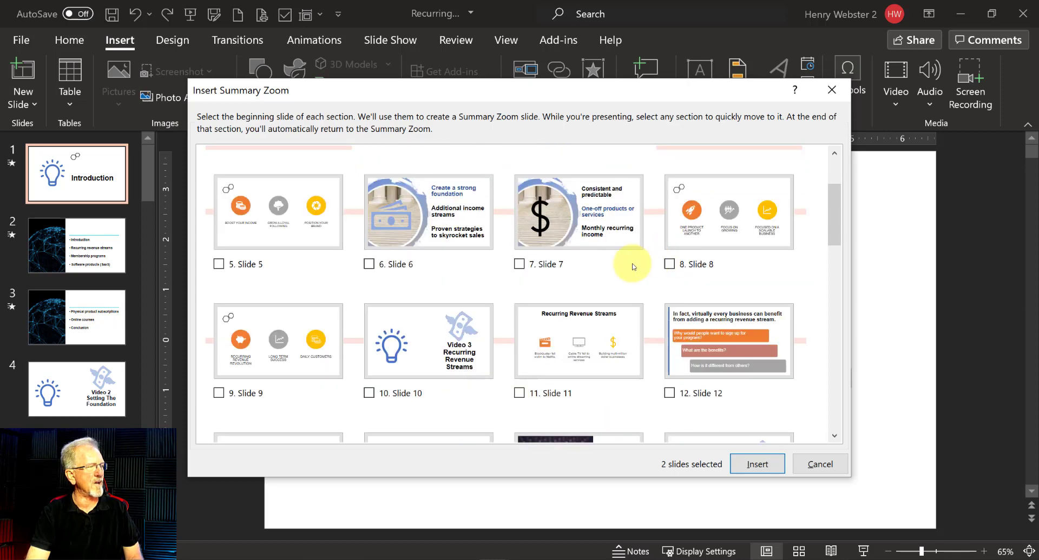
{"action": "scroll", "coordinate": [633, 266], "scroll_direction": "down", "scroll_amount": 1}
{"action": "left_click", "coordinate": [368, 354]}
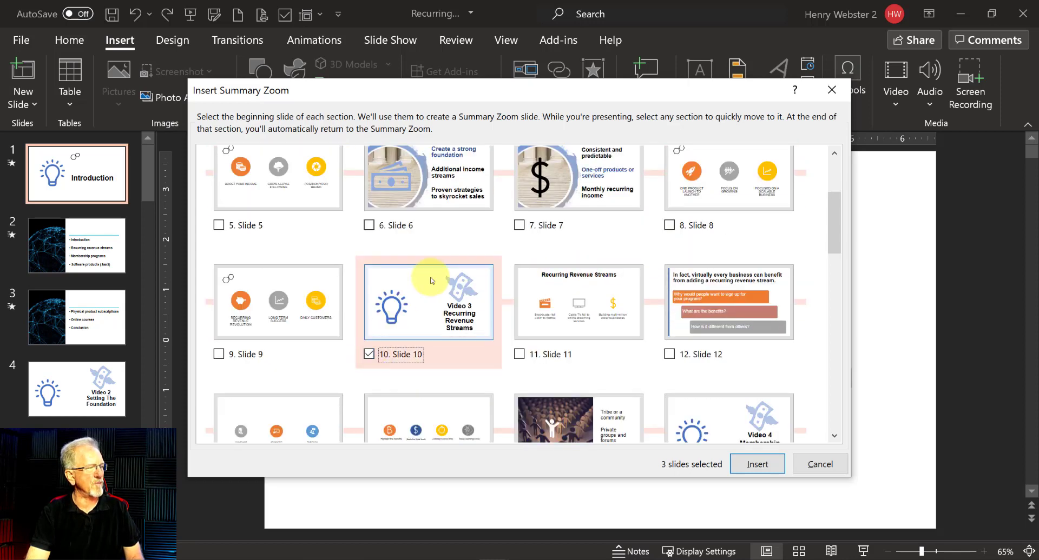
{"action": "scroll", "coordinate": [417, 347], "scroll_direction": "down", "scroll_amount": 3}
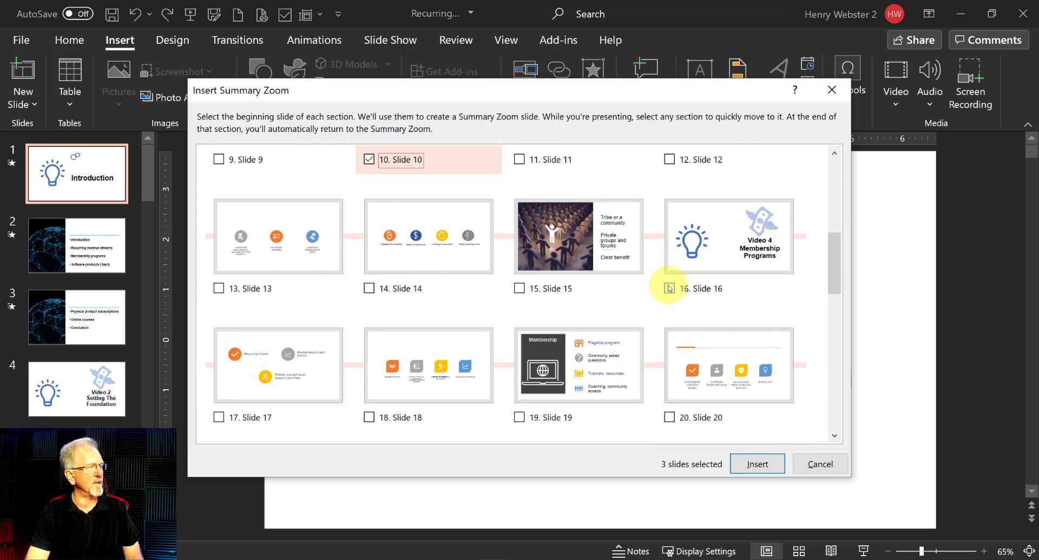
Also check Video 4 through Video 7 and Conclusion, then insert the eight-slide Summary Zoom.
{"action": "left_click", "coordinate": [669, 288]}
{"action": "scroll", "coordinate": [428, 265], "scroll_direction": "down", "scroll_amount": 4}
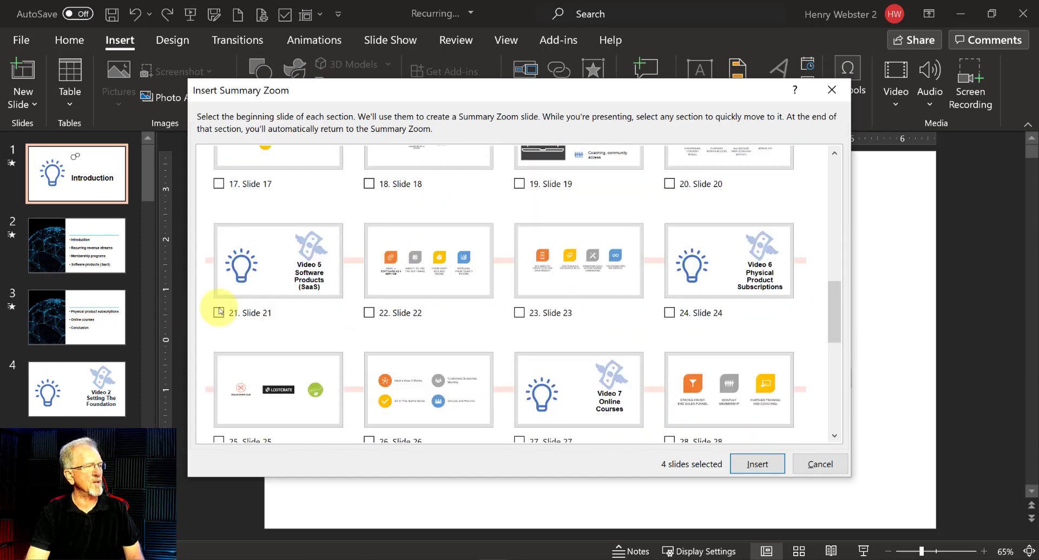
{"action": "left_click", "coordinate": [219, 313]}
{"action": "left_click", "coordinate": [670, 313]}
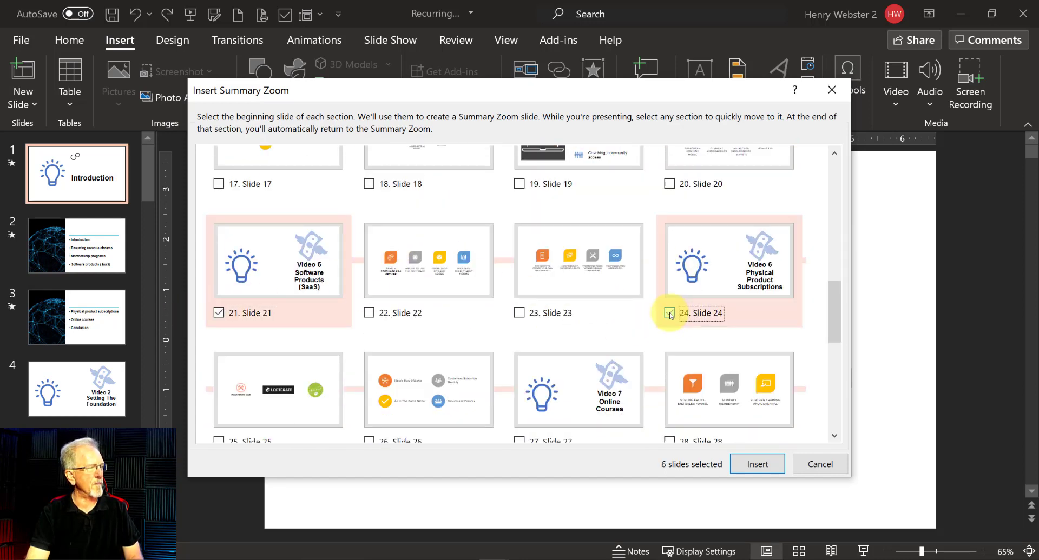
{"action": "scroll", "coordinate": [627, 273], "scroll_direction": "down", "scroll_amount": 1}
{"action": "scroll", "coordinate": [626, 273], "scroll_direction": "down", "scroll_amount": 1}
{"action": "left_click", "coordinate": [519, 287]}
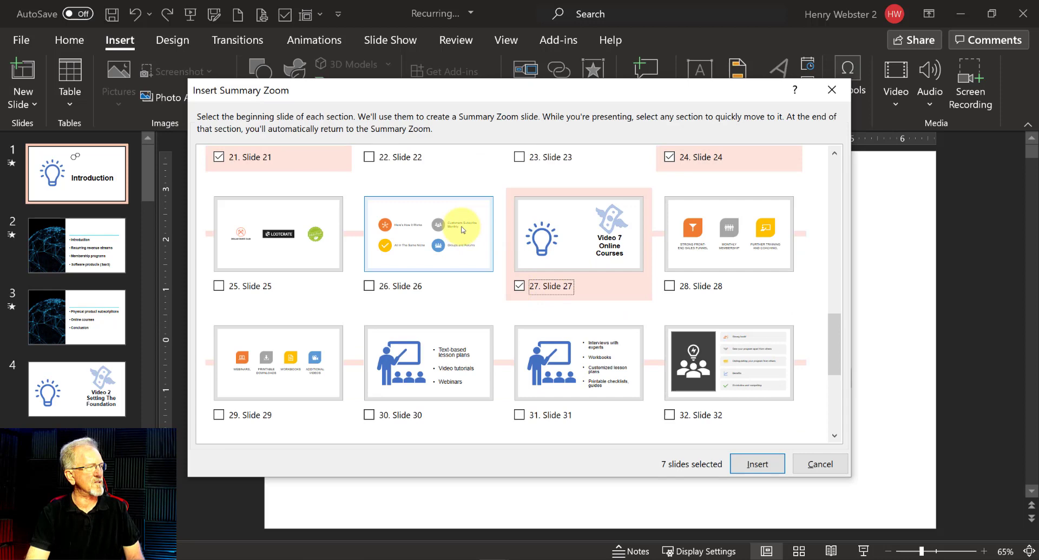
{"action": "scroll", "coordinate": [462, 228], "scroll_direction": "down", "scroll_amount": 1}
{"action": "scroll", "coordinate": [462, 228], "scroll_direction": "down", "scroll_amount": 1}
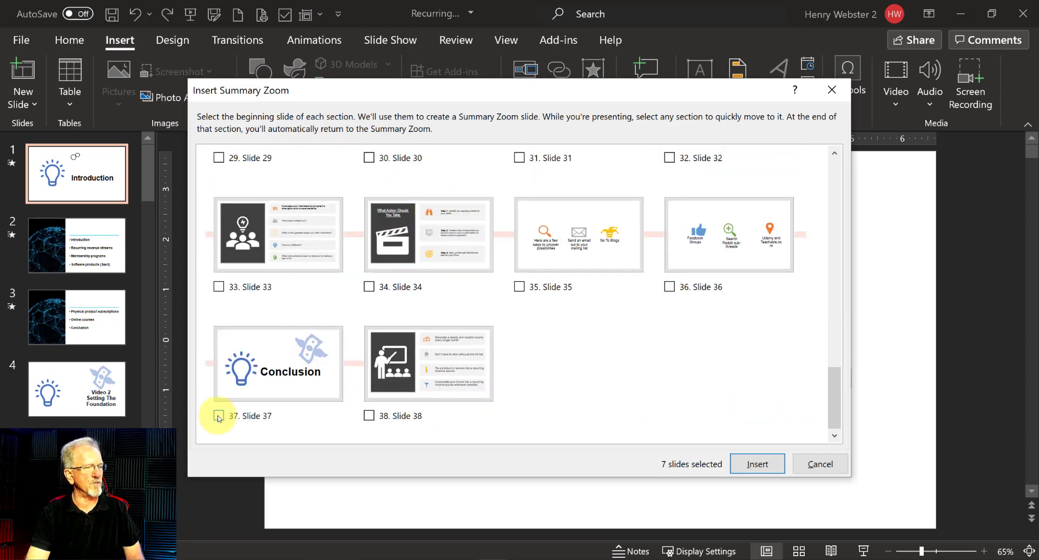
{"action": "left_click", "coordinate": [219, 417]}
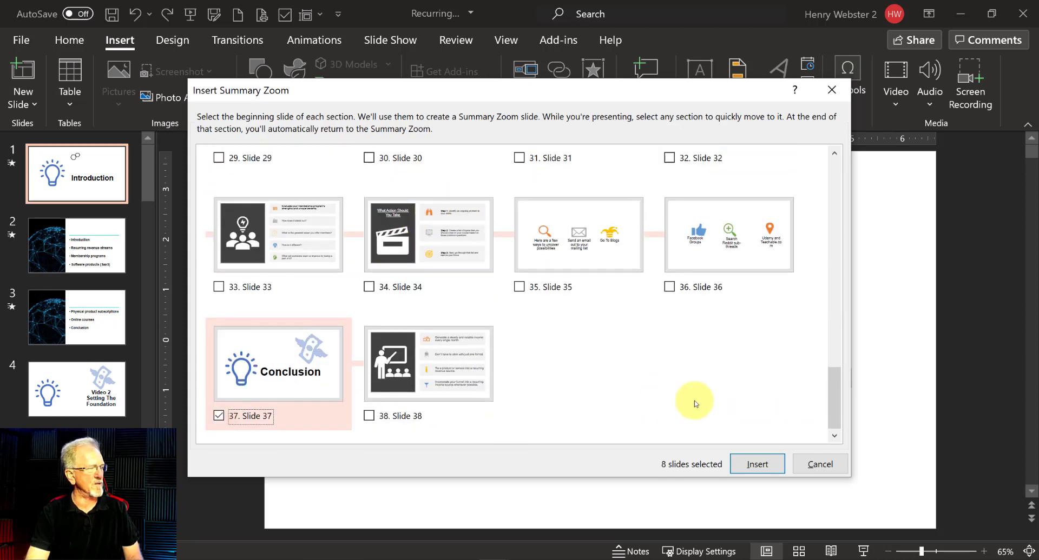
{"action": "left_click", "coordinate": [756, 465]}
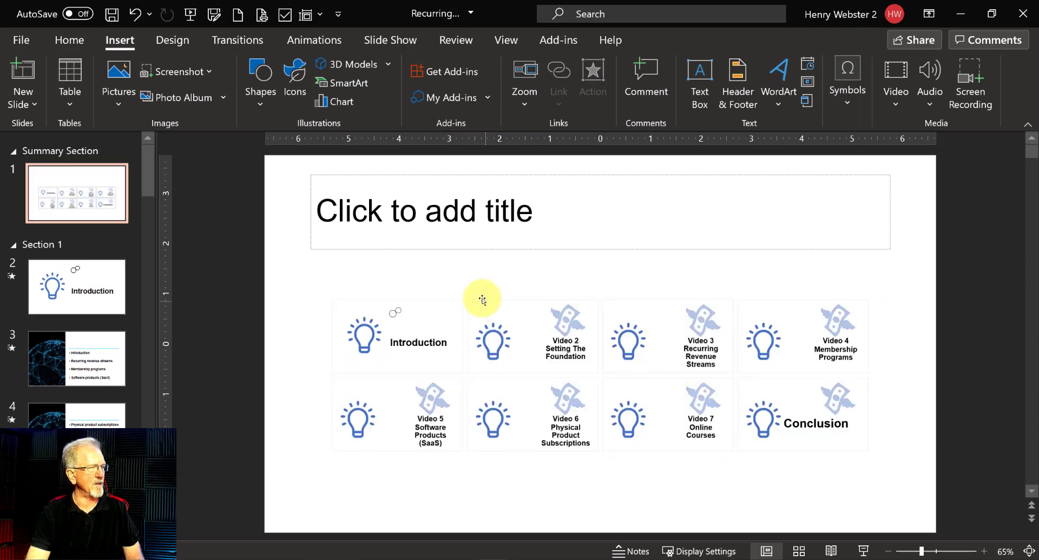
{"action": "left_click", "coordinate": [470, 249]}
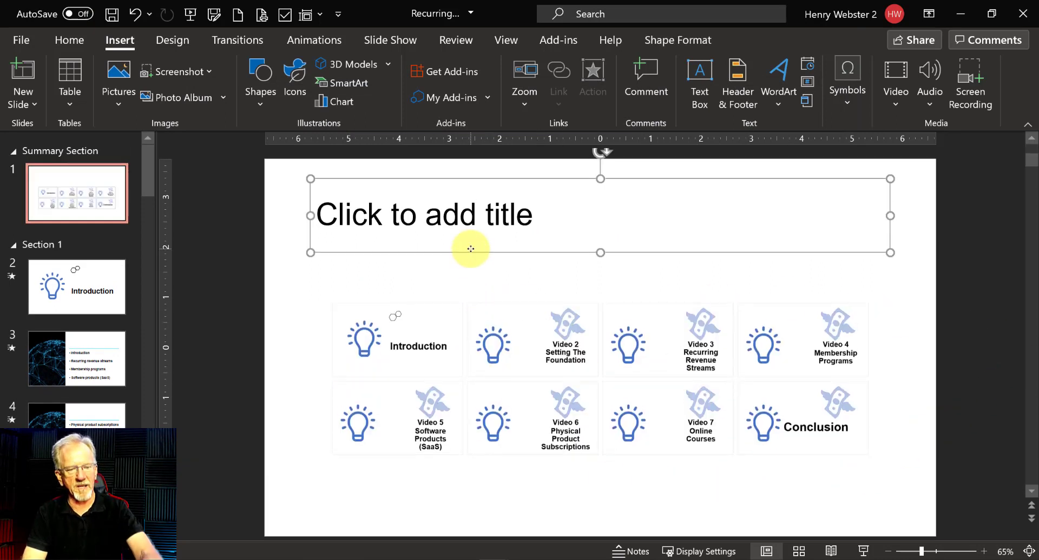
Delete the empty title placeholder and move the thumbnail grid higher on the slide.
{"action": "key", "text": "Delete"}
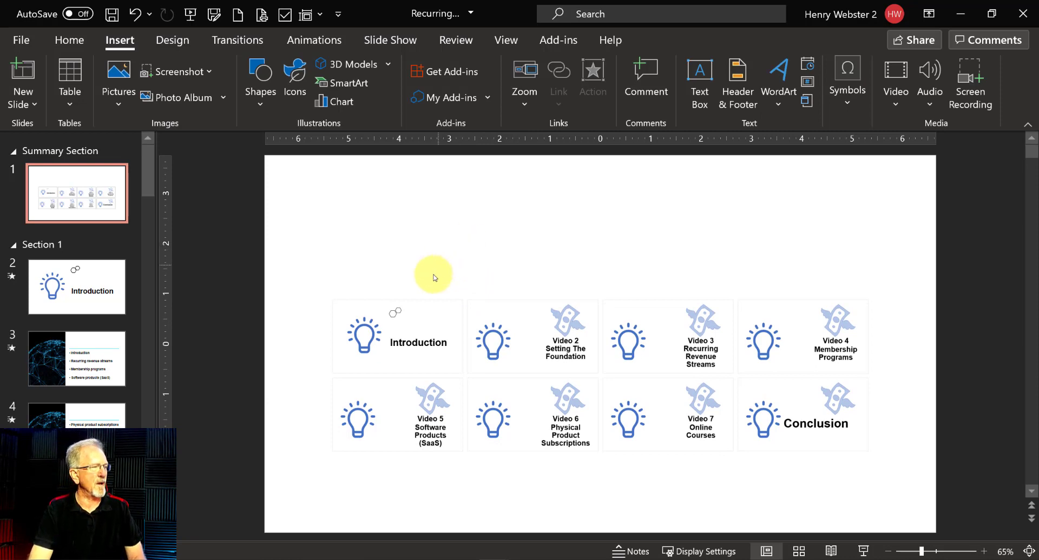
{"action": "left_click", "coordinate": [432, 290]}
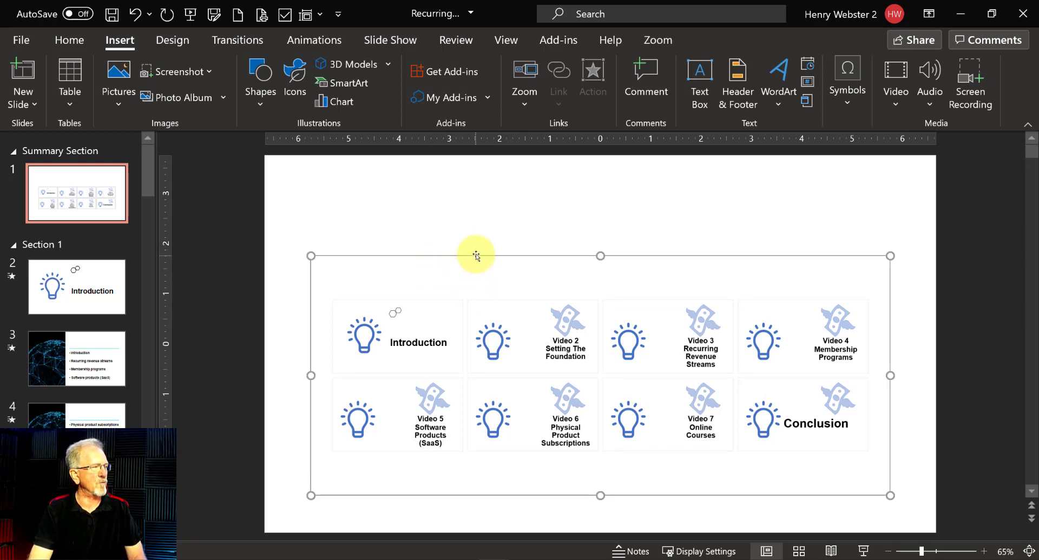
{"action": "left_click_drag", "start_coordinate": [473, 256], "coordinate": [472, 227]}
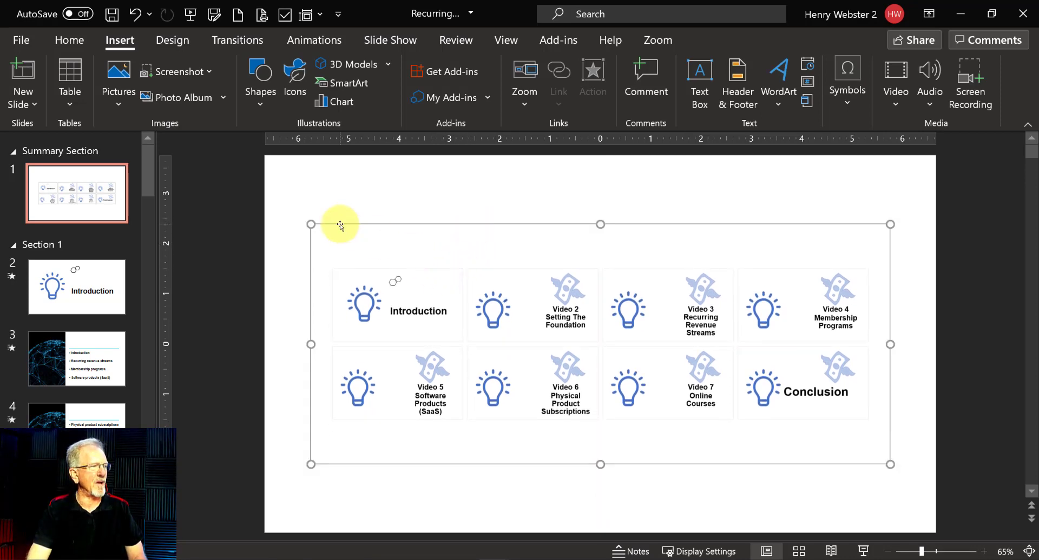
Select all eight zoom thumbnails, from Introduction through Conclusion.
{"action": "left_click", "coordinate": [371, 293]}
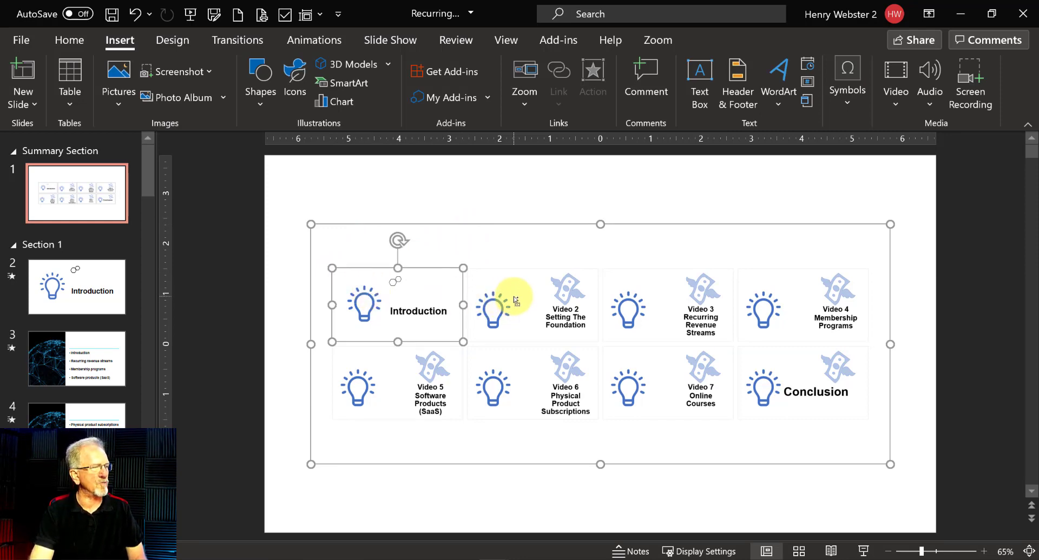
{"action": "left_click", "coordinate": [638, 303], "text": "shift"}
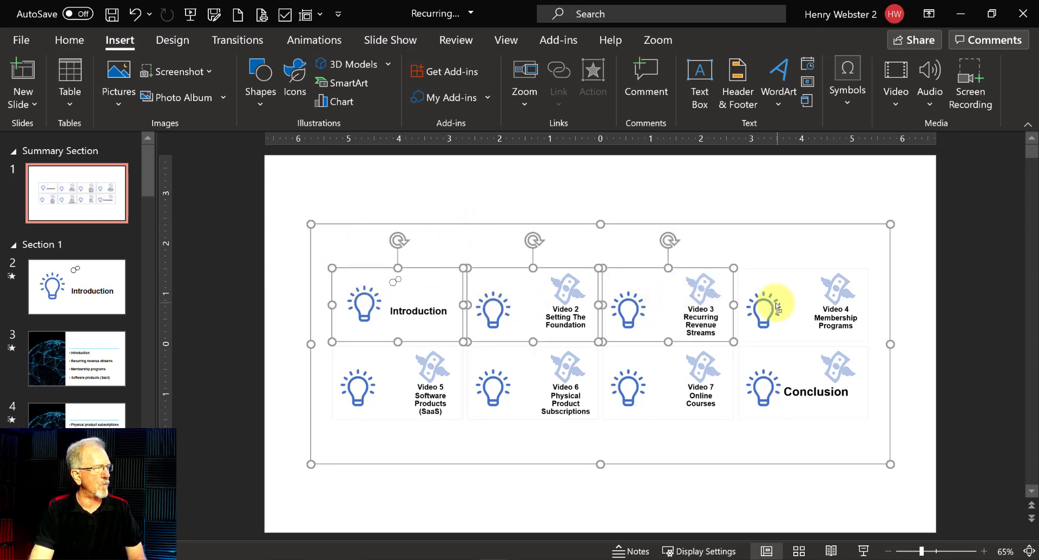
{"action": "left_click", "coordinate": [771, 303], "text": "shift"}
{"action": "left_click", "coordinate": [372, 402], "text": "shift"}
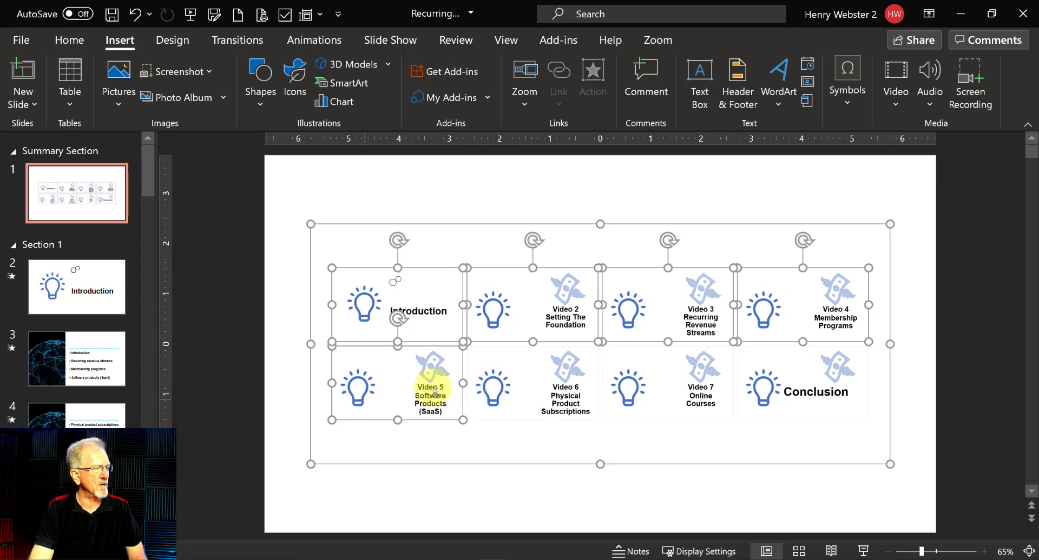
{"action": "left_click", "coordinate": [534, 398], "text": "shift"}
{"action": "left_click", "coordinate": [663, 386], "text": "shift"}
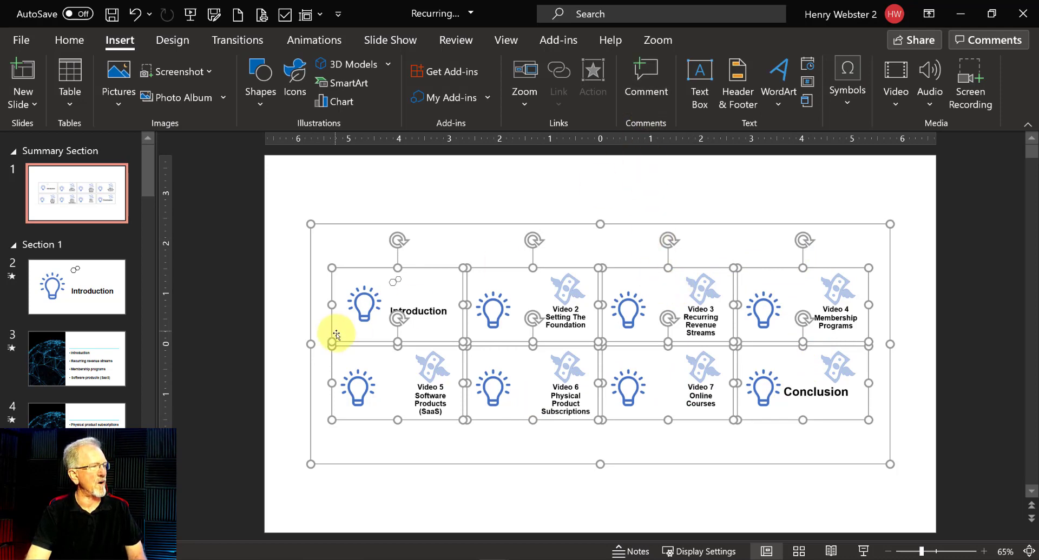
Apply the Beveled Oval, Black zoom style to the eight selected thumbnails.
{"action": "left_click", "coordinate": [657, 40]}
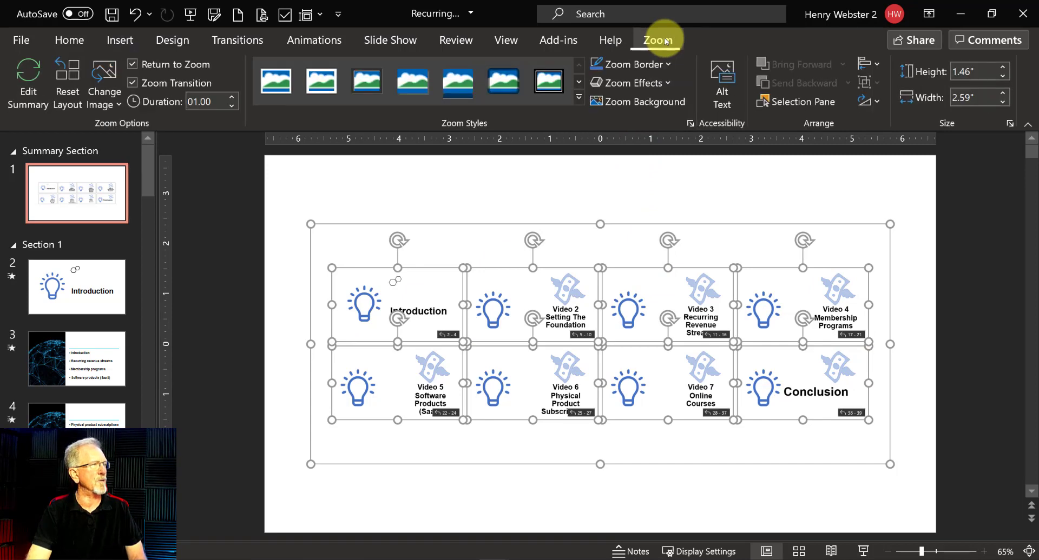
{"action": "left_click", "coordinate": [578, 97]}
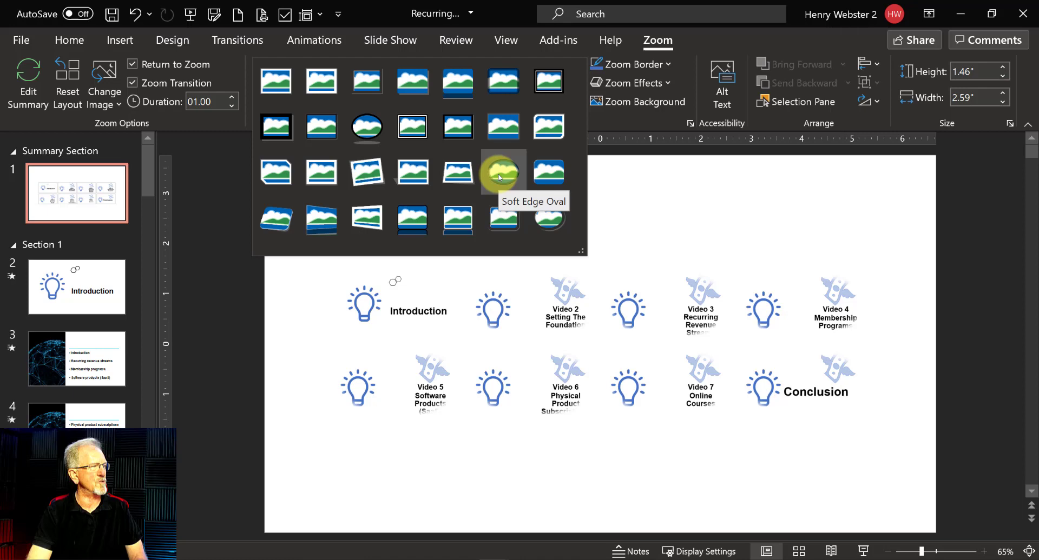
{"action": "left_click", "coordinate": [366, 126]}
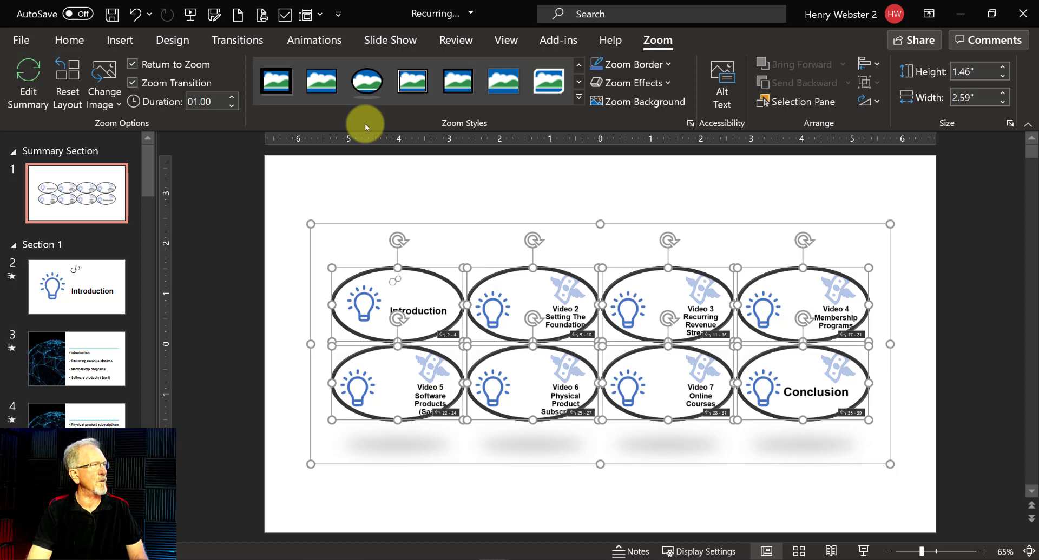
Give the oval thumbnails the 3-D Preset 10 zoom effect and bring up the Bevel options.
{"action": "left_click", "coordinate": [673, 84]}
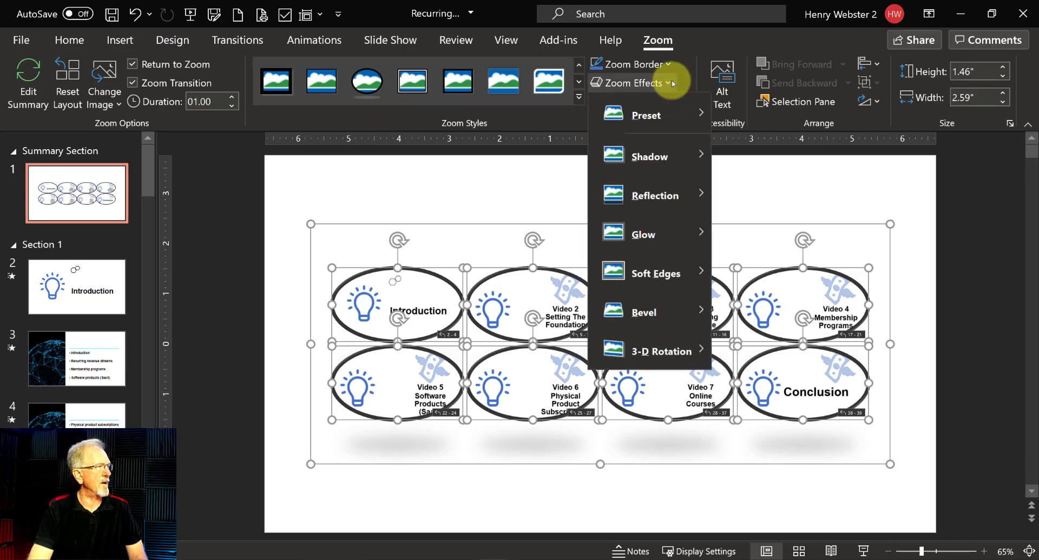
{"action": "mouse_move", "coordinate": [652, 122]}
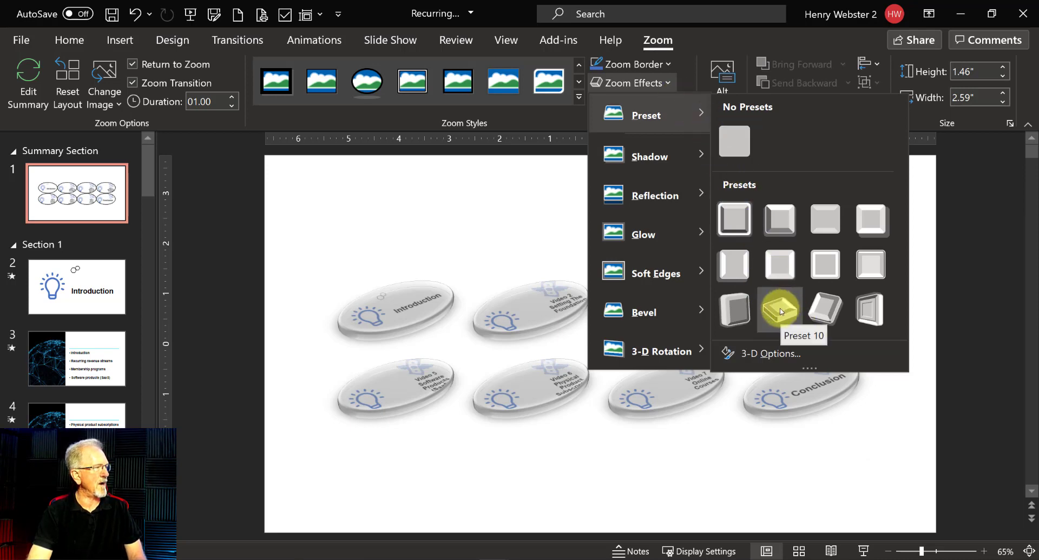
{"action": "left_click", "coordinate": [781, 311]}
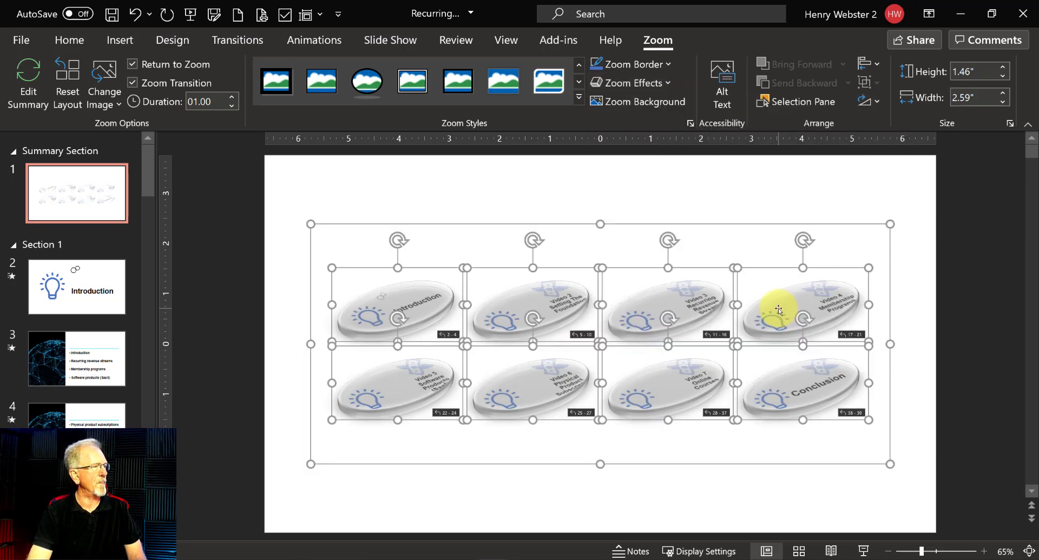
{"action": "left_click", "coordinate": [666, 81]}
{"action": "mouse_move", "coordinate": [653, 313]}
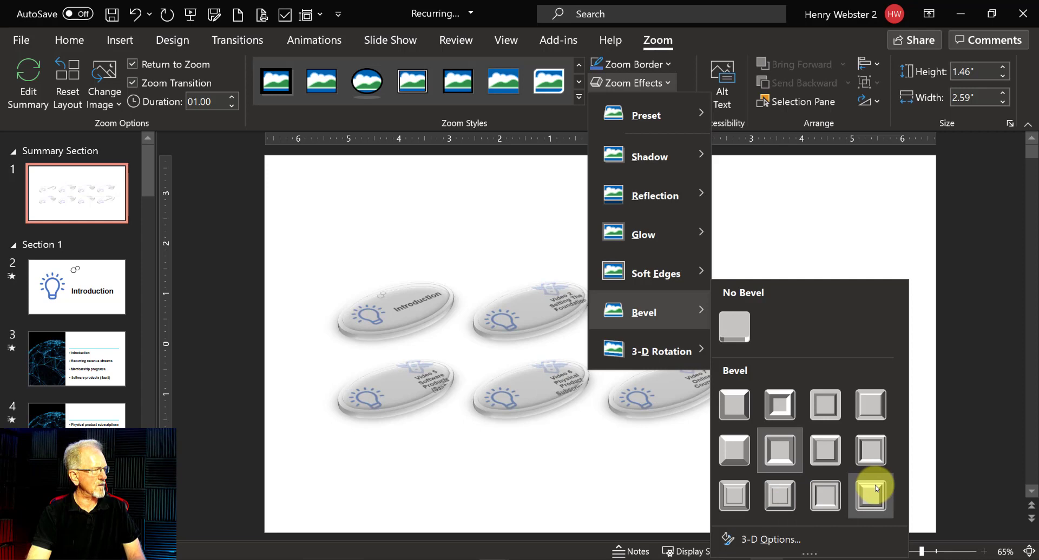
Apply the Round bevel to the thumbnails, deselect them, and view slides 3 and 4.
{"action": "left_click", "coordinate": [735, 405]}
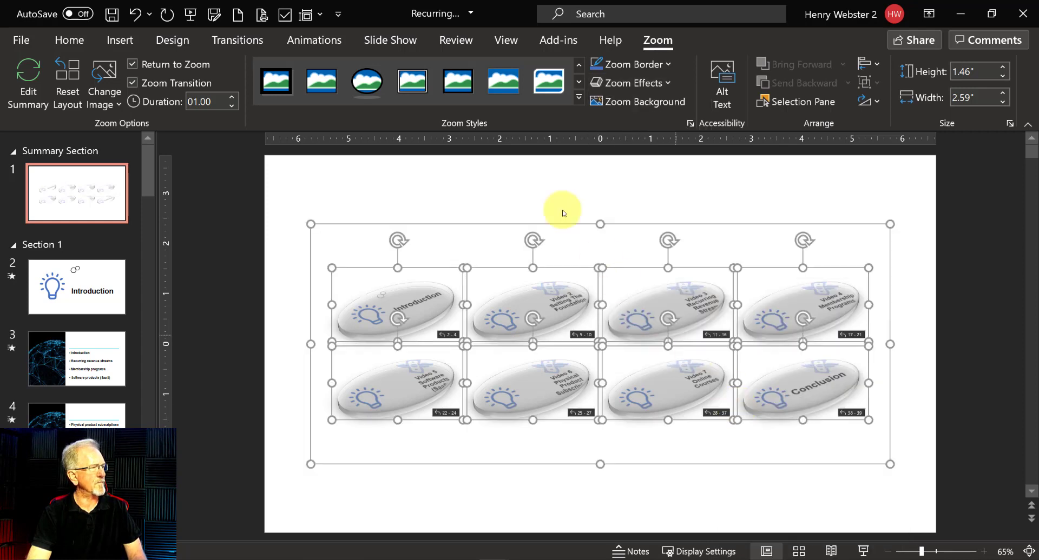
{"action": "left_click", "coordinate": [485, 193]}
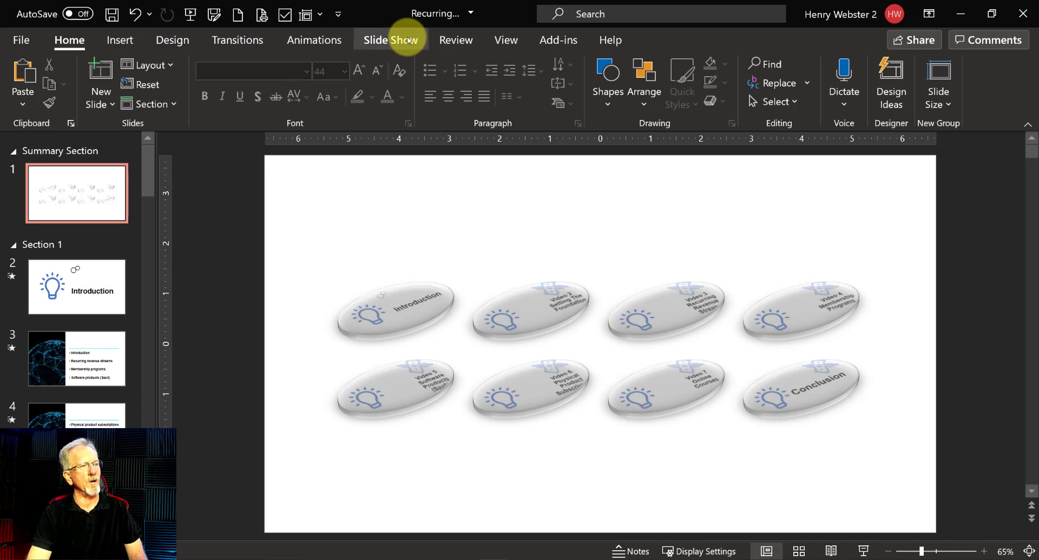
{"action": "left_click", "coordinate": [82, 360]}
{"action": "left_click", "coordinate": [69, 419]}
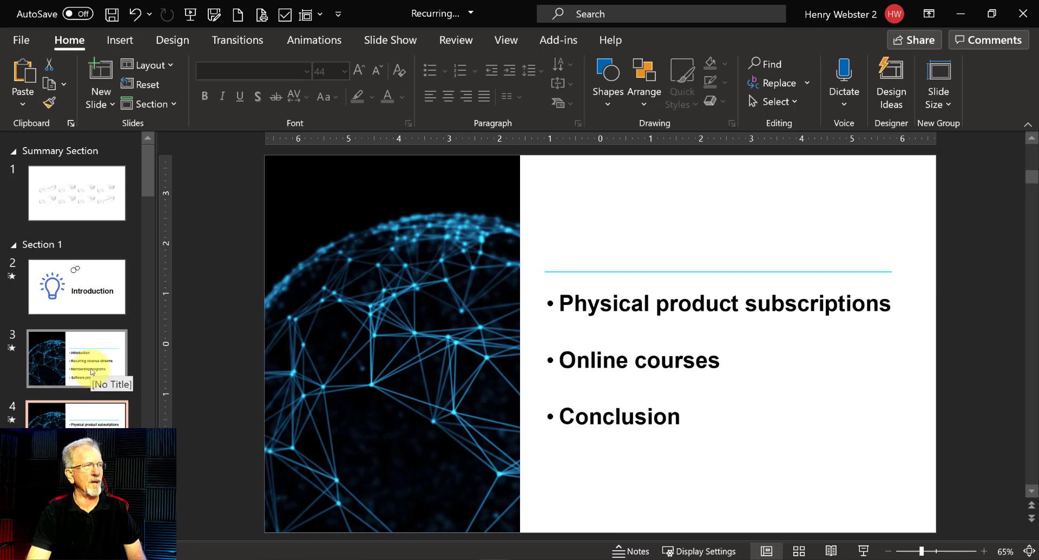
Review the Fly In animation on slide 3's four bullets and its Wind transition.
{"action": "left_click", "coordinate": [301, 37]}
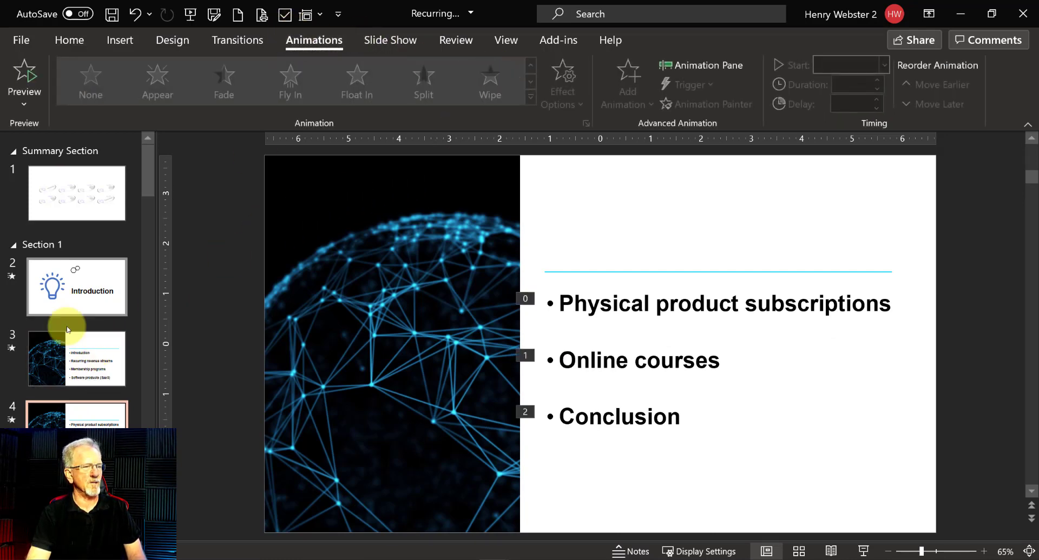
{"action": "left_click", "coordinate": [65, 358]}
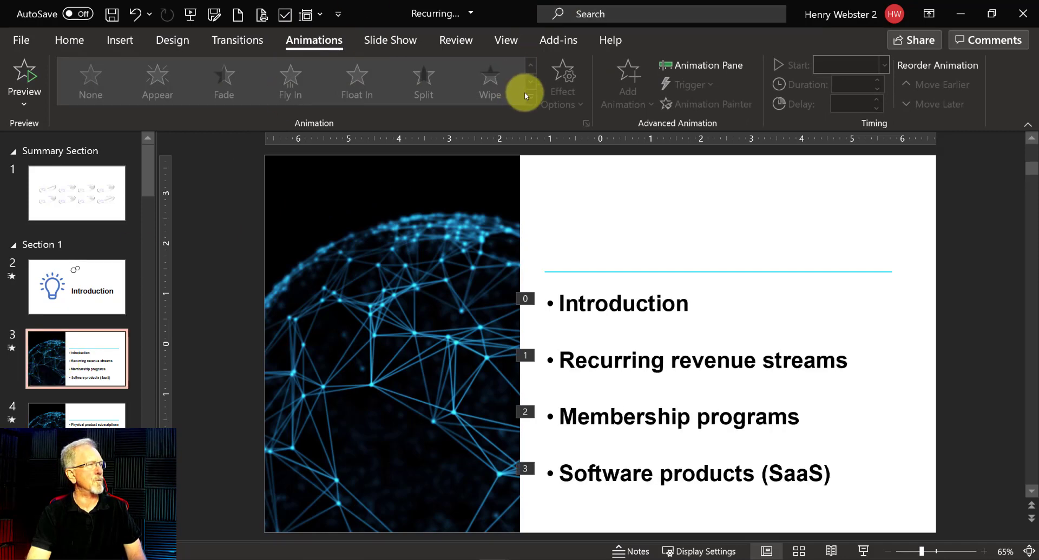
{"action": "left_click", "coordinate": [629, 304]}
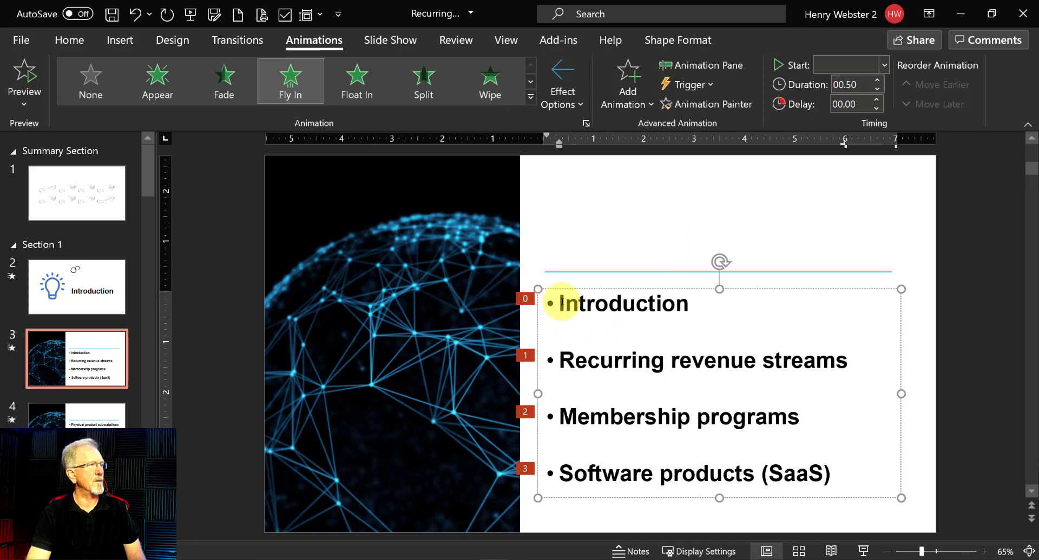
{"action": "left_click", "coordinate": [531, 98]}
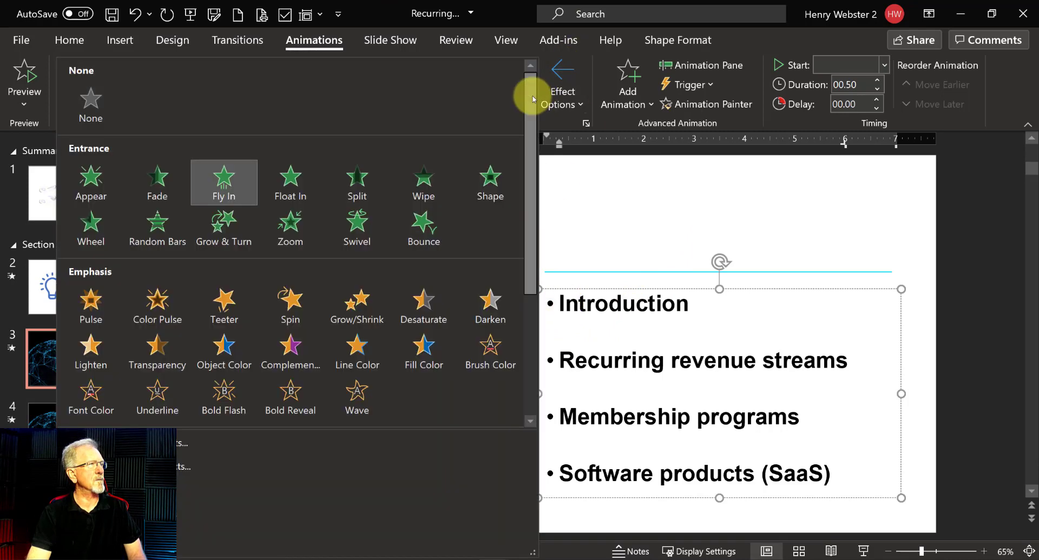
{"action": "left_click", "coordinate": [244, 41]}
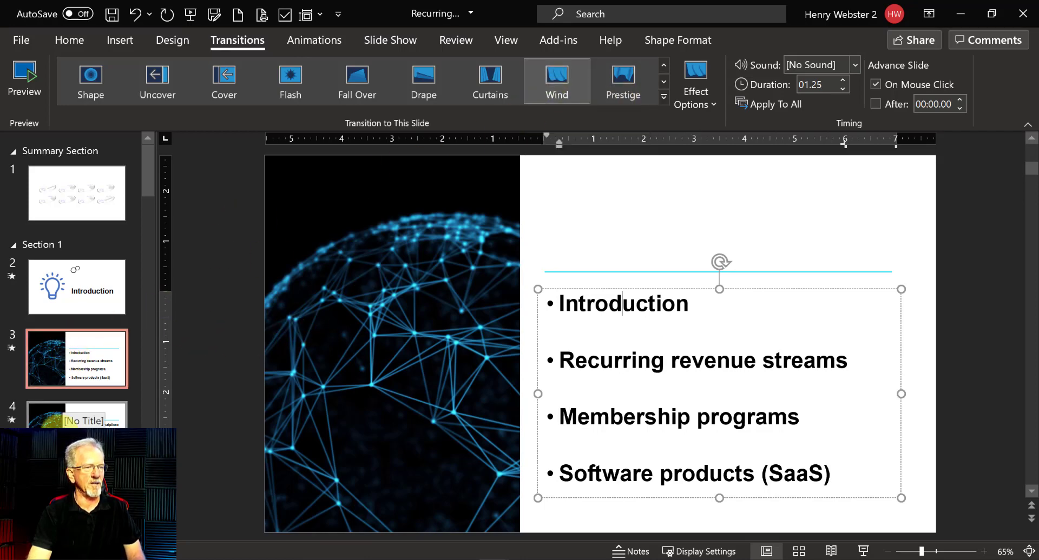
{"action": "left_click", "coordinate": [408, 41]}
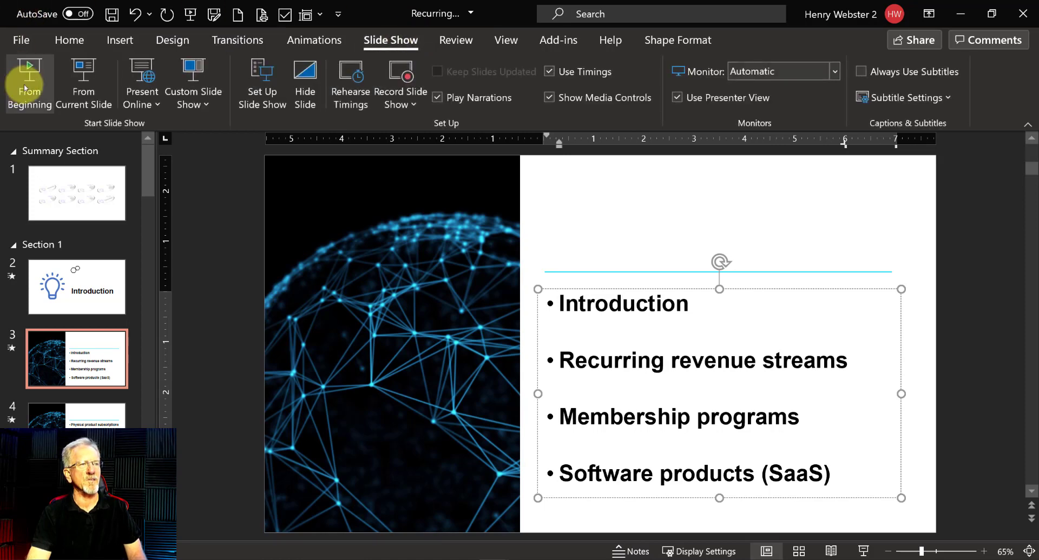